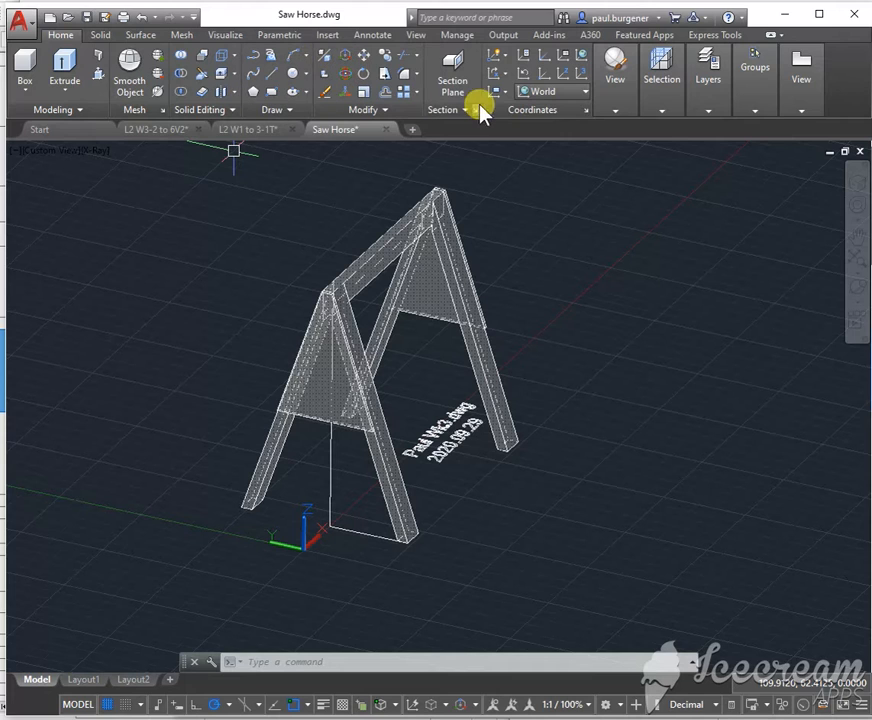
- Switch the workspace to Drafting & Annotation
click(708, 78)
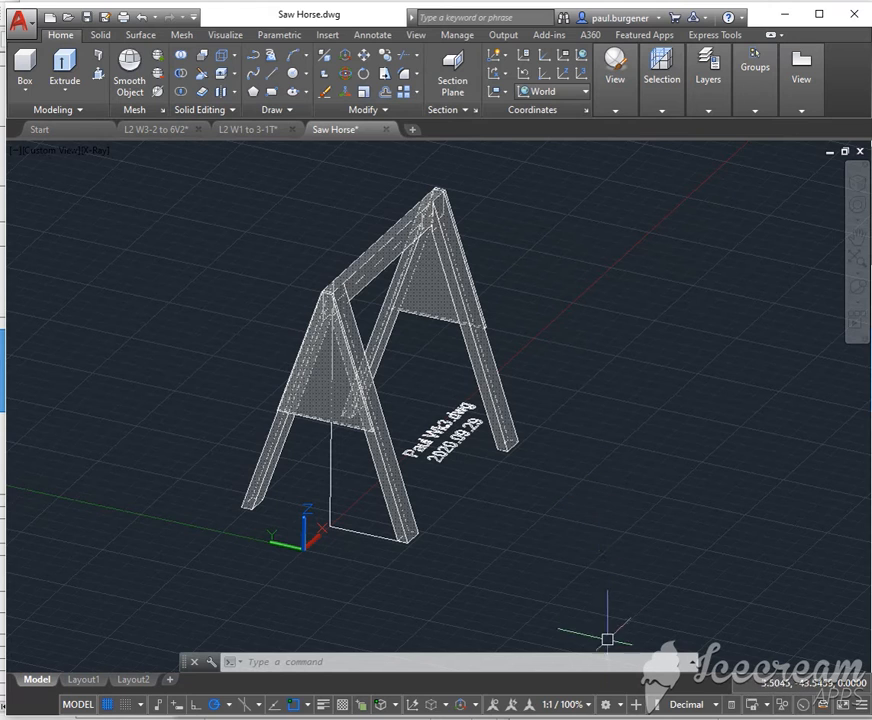
click(607, 704)
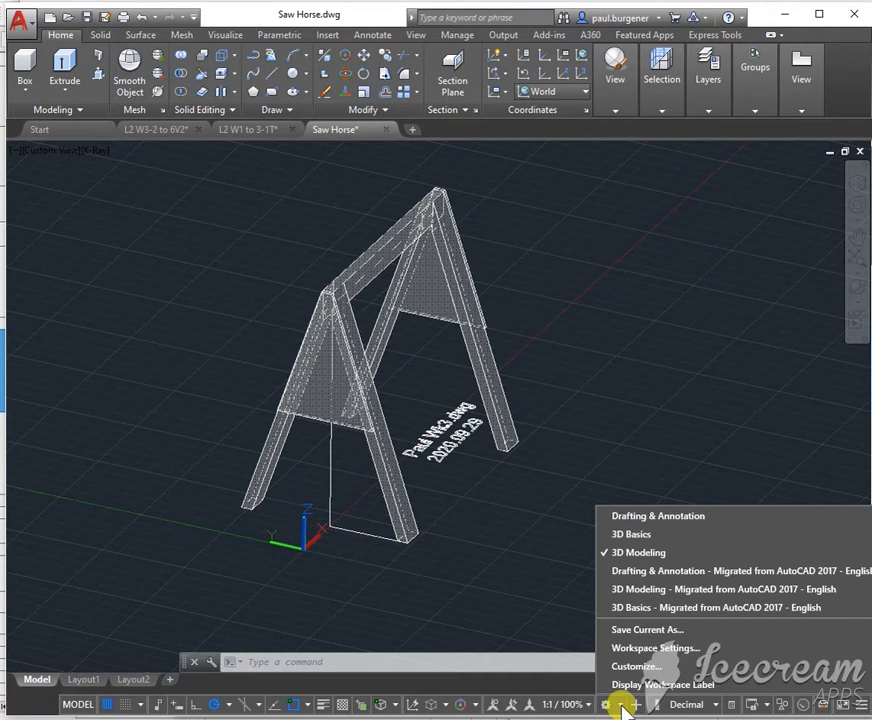
click(624, 516)
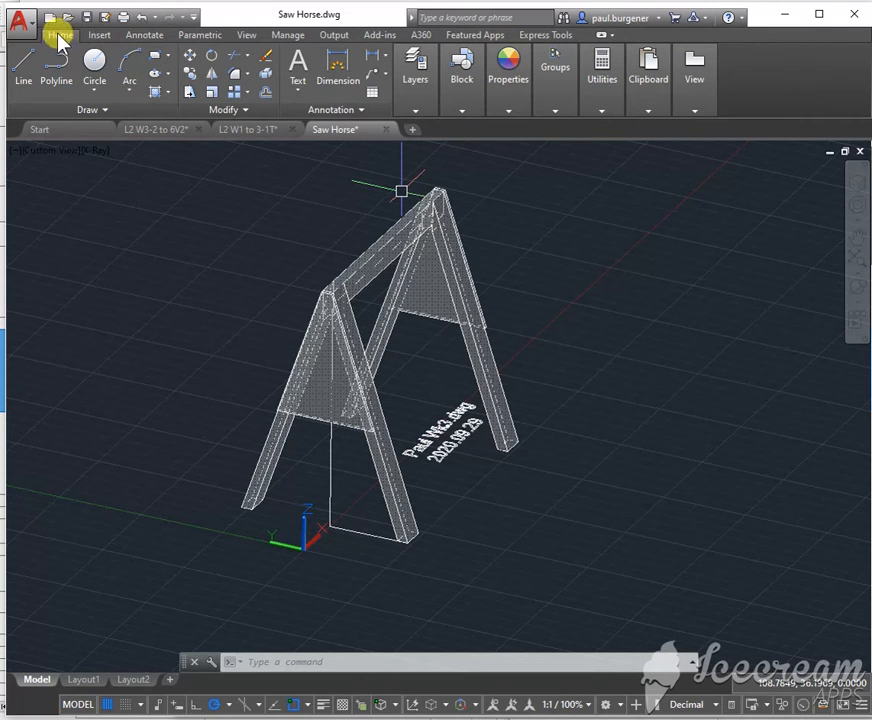
- Modify the Standard dimension style so its center marks are set to None, and close the style manager
click(361, 111)
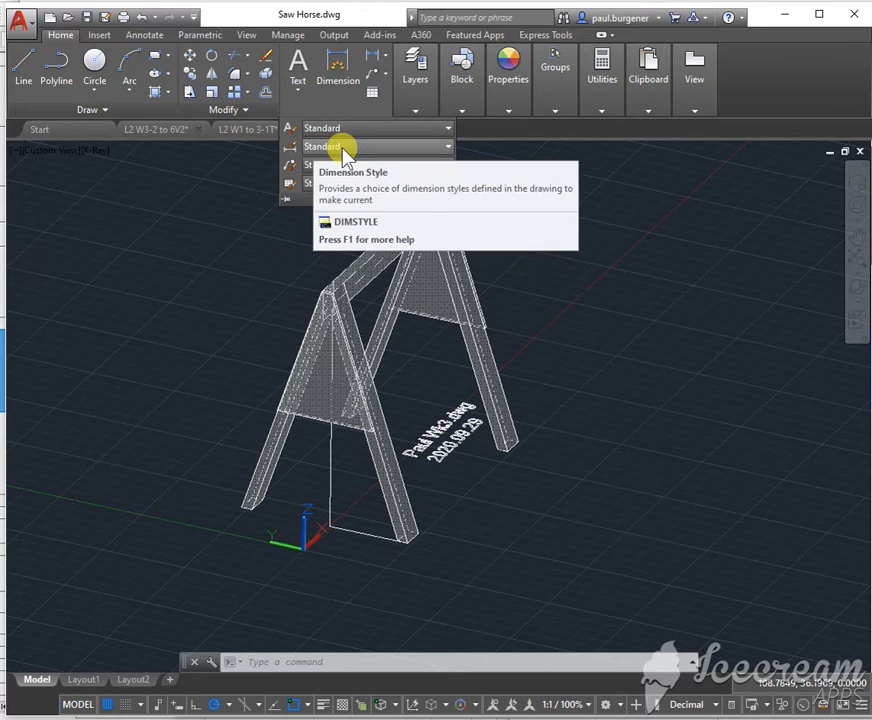
click(374, 148)
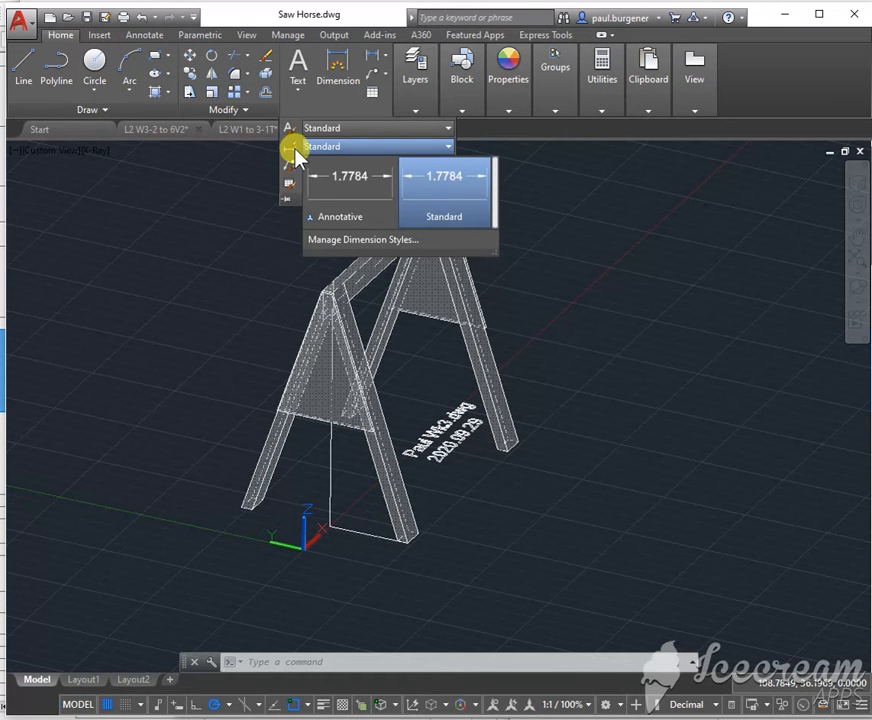
click(291, 147)
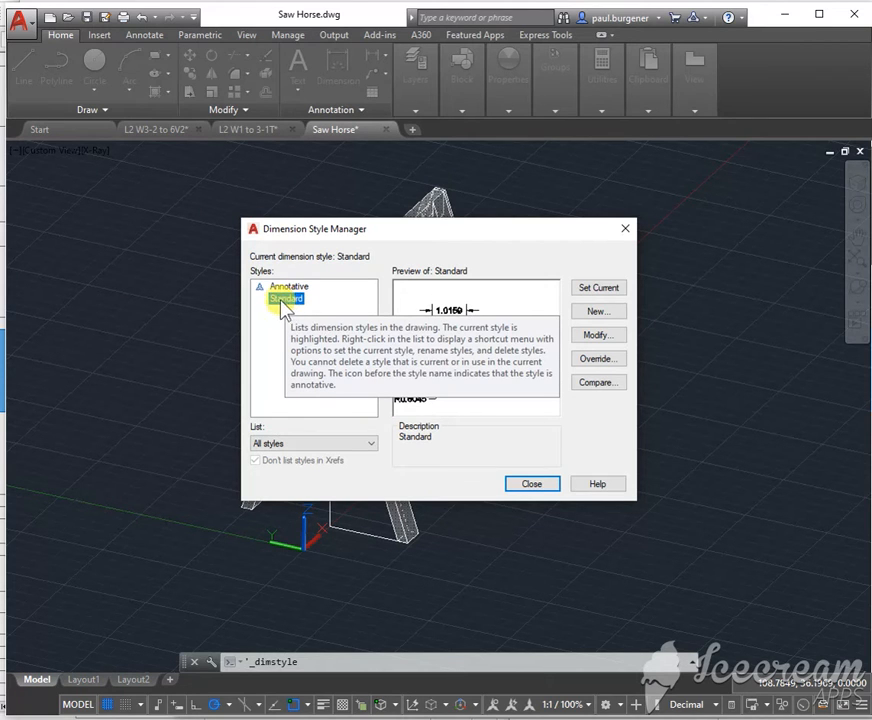
click(597, 338)
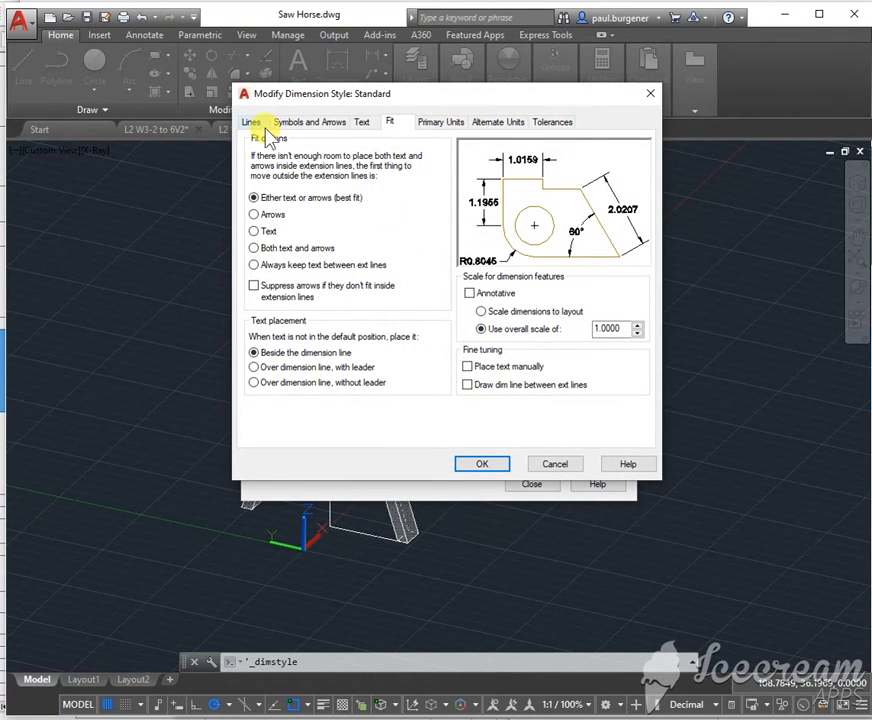
click(250, 123)
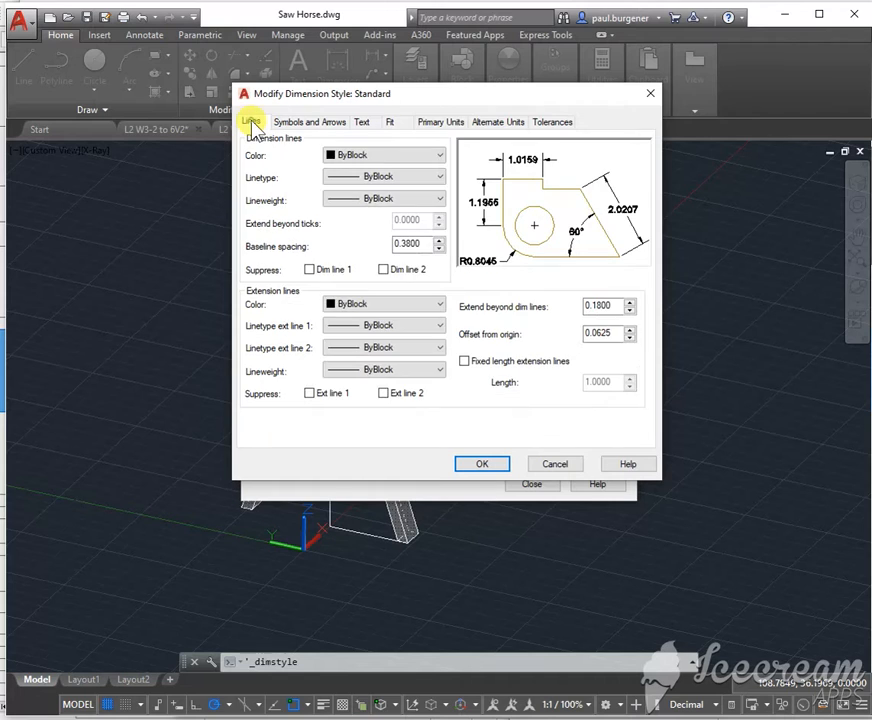
click(310, 122)
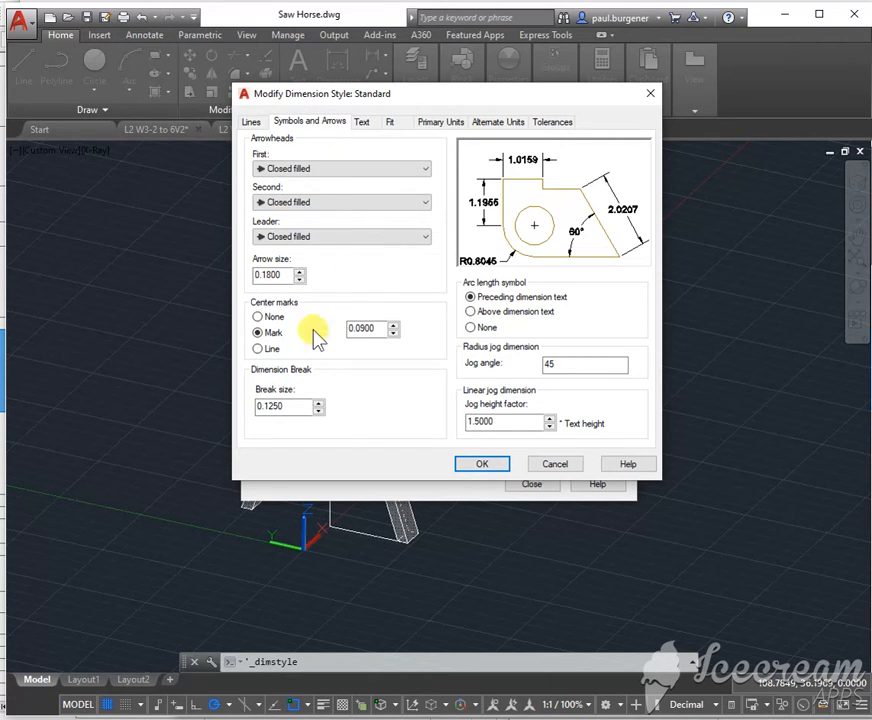
click(260, 318)
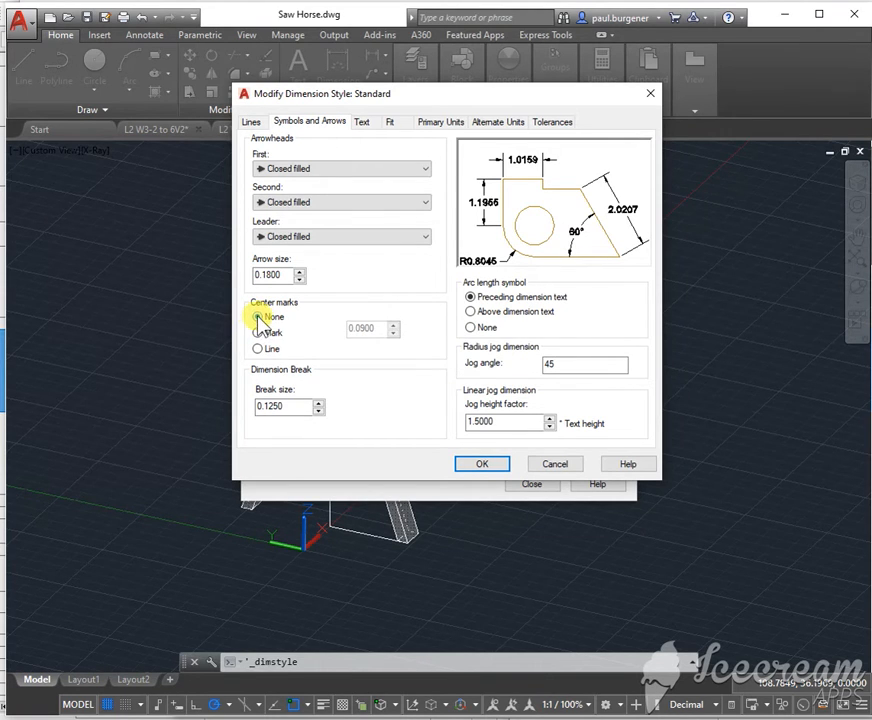
click(483, 466)
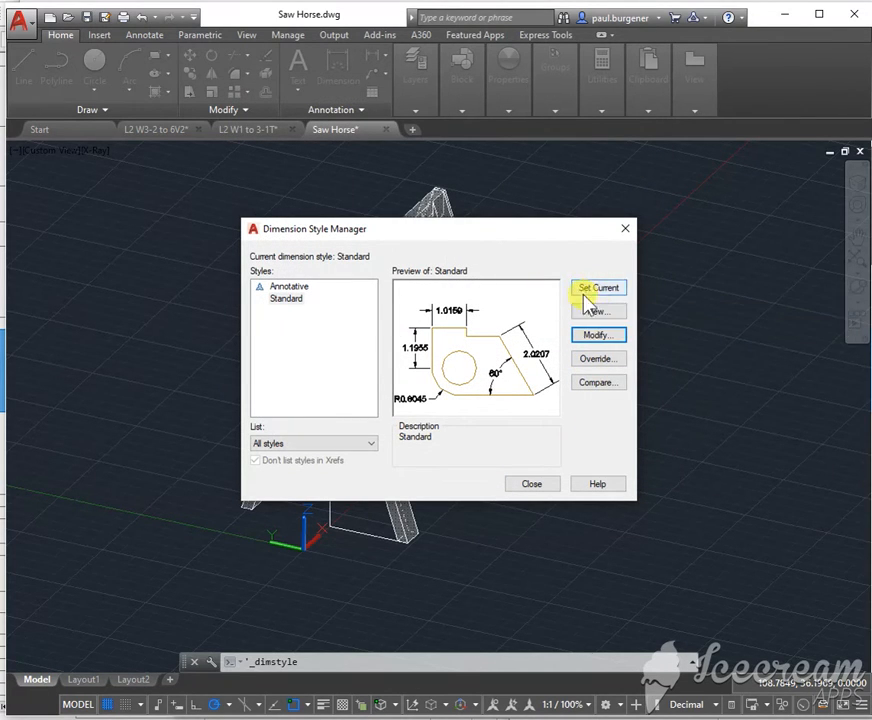
click(531, 484)
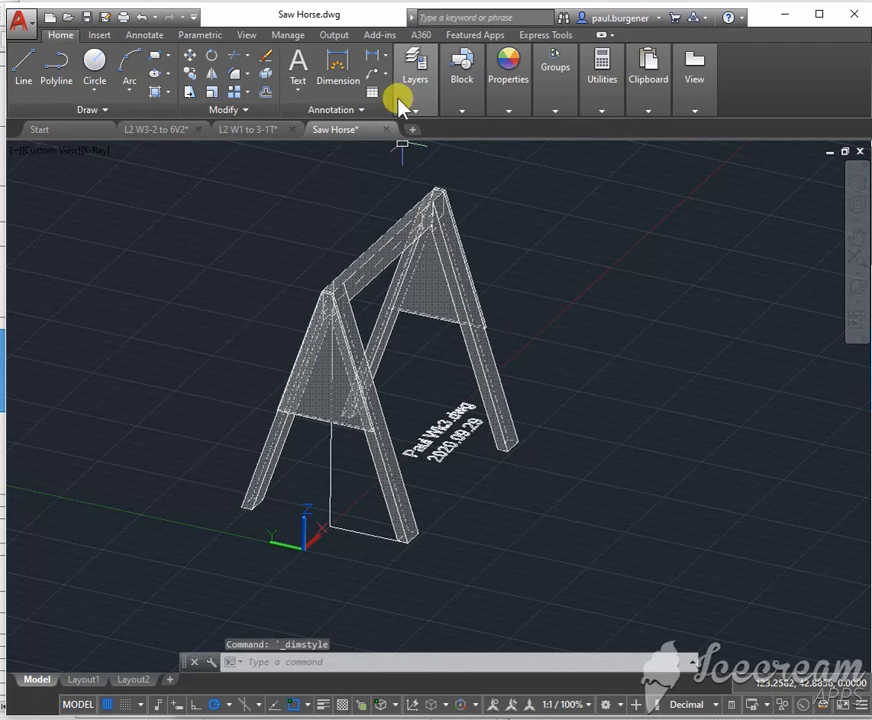
click(406, 104)
click(384, 55)
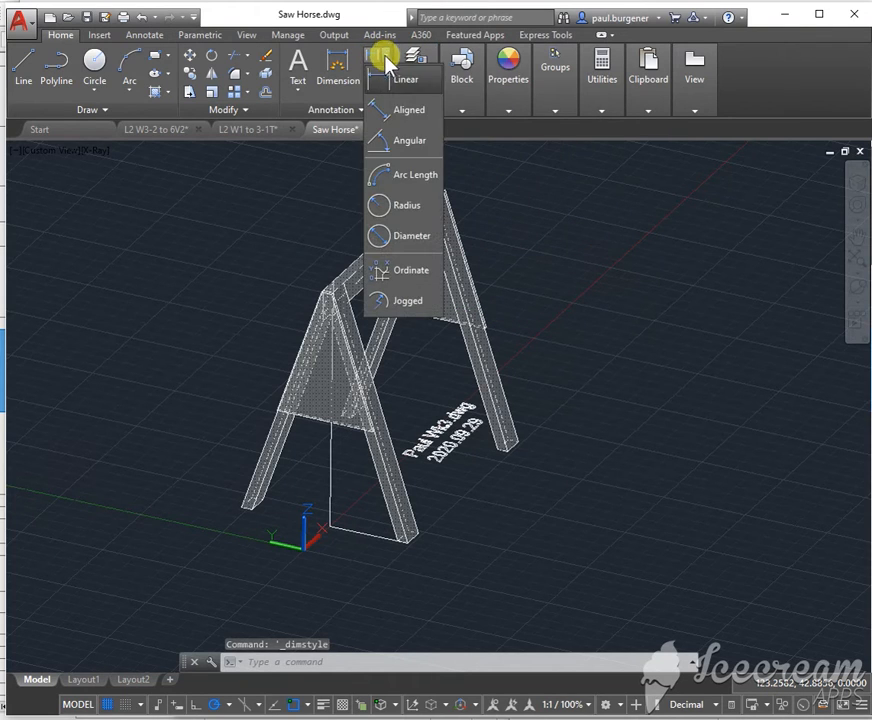
click(402, 207)
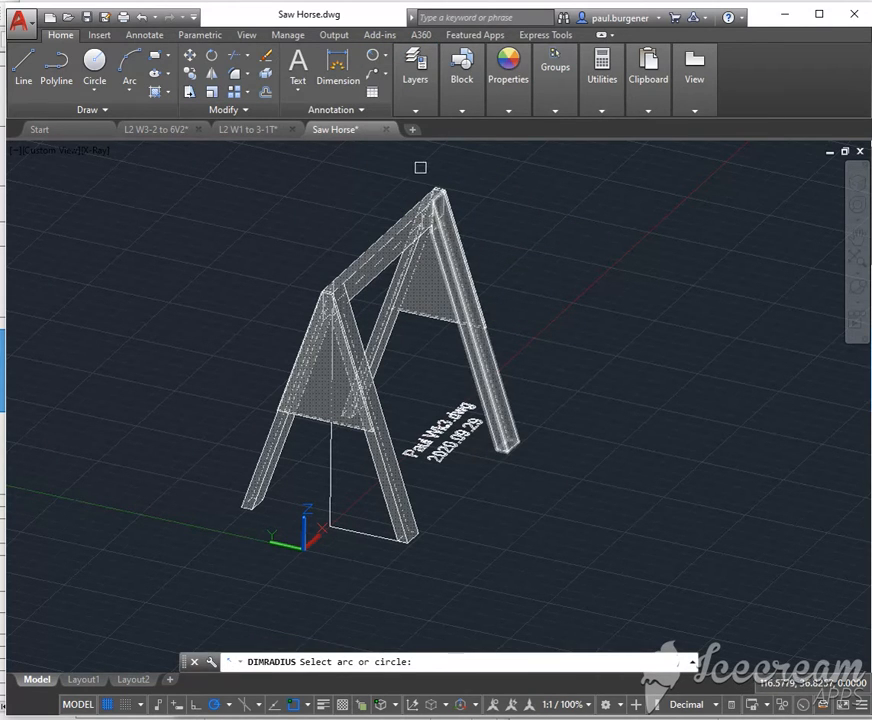
key(Escape)
key(Escape)
key(Escape)
key(Escape)
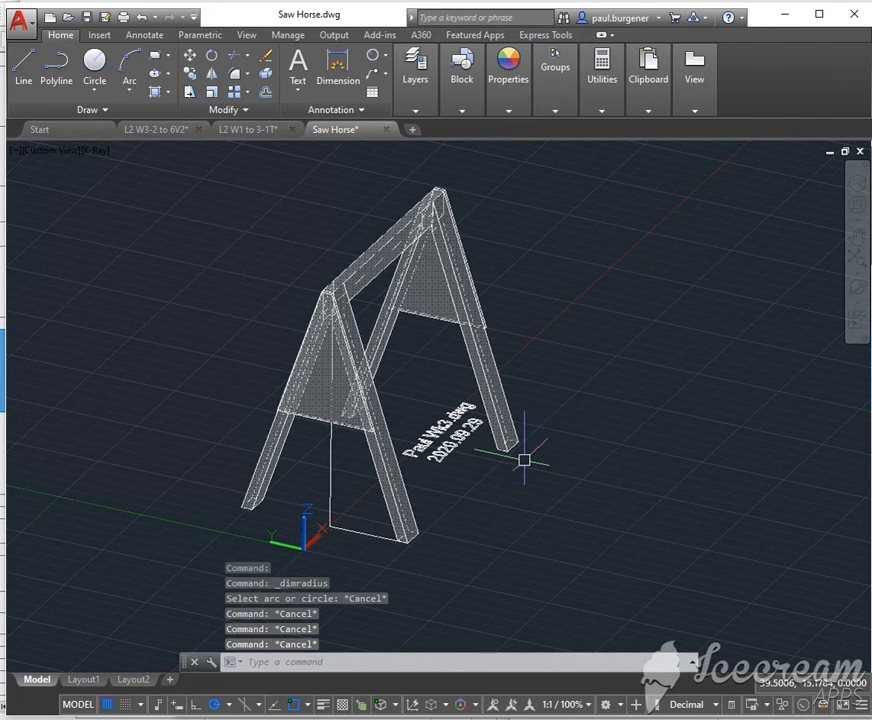
- Switch to the plan view of the current UCS and draw a circle of about 4.17 radius above the crossbeam, between the legs
text(plan)
key(Return)
key(Return)
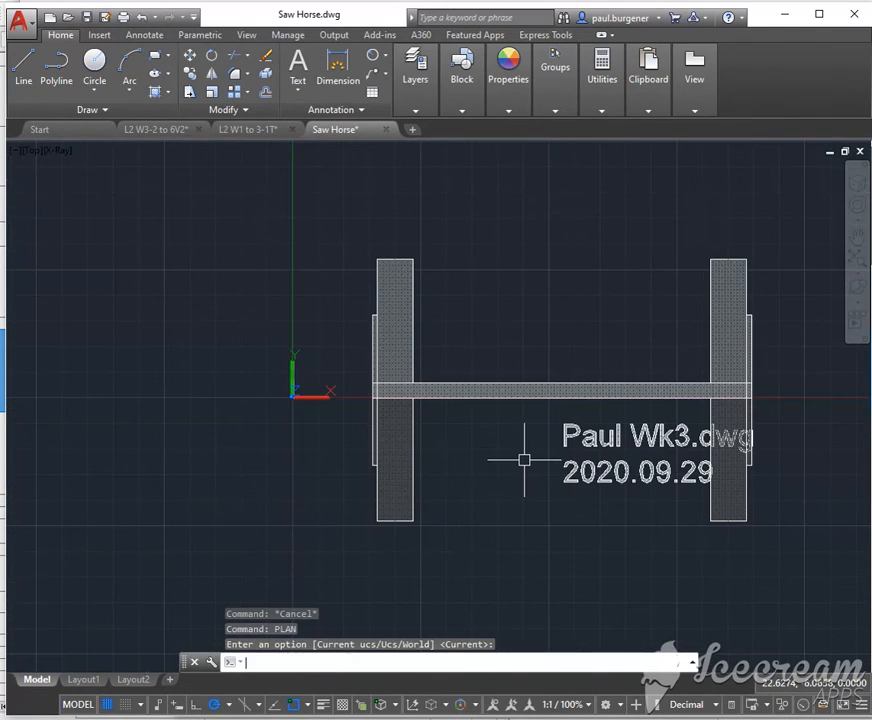
text(c)
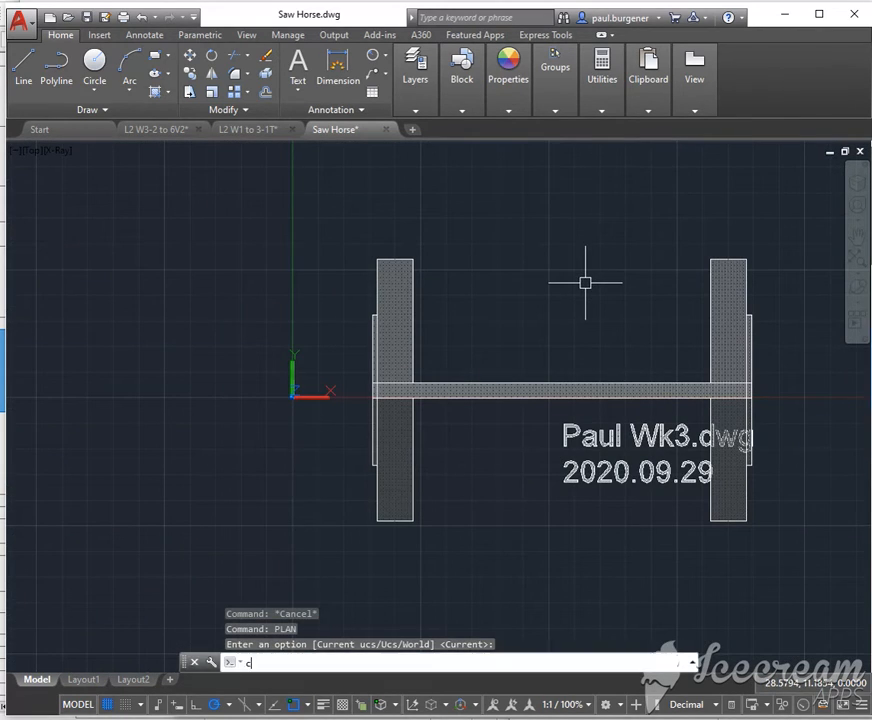
key(Return)
click(519, 262)
click(541, 296)
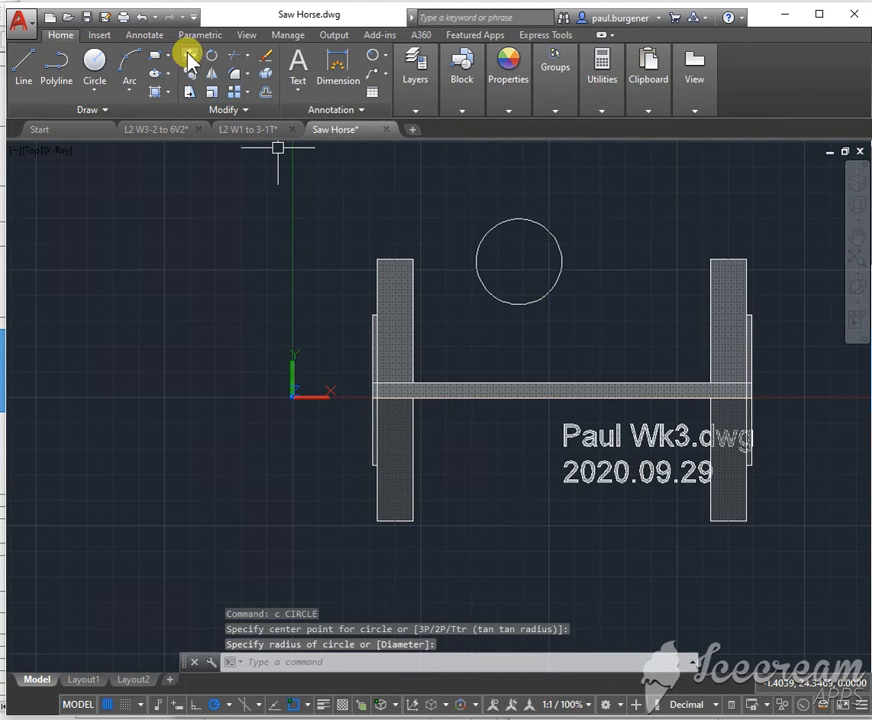
- Draw a three-point arc of about 5.45 radius beside the circle, bulging away from it toward the far pair of legs
click(128, 68)
click(588, 212)
click(646, 243)
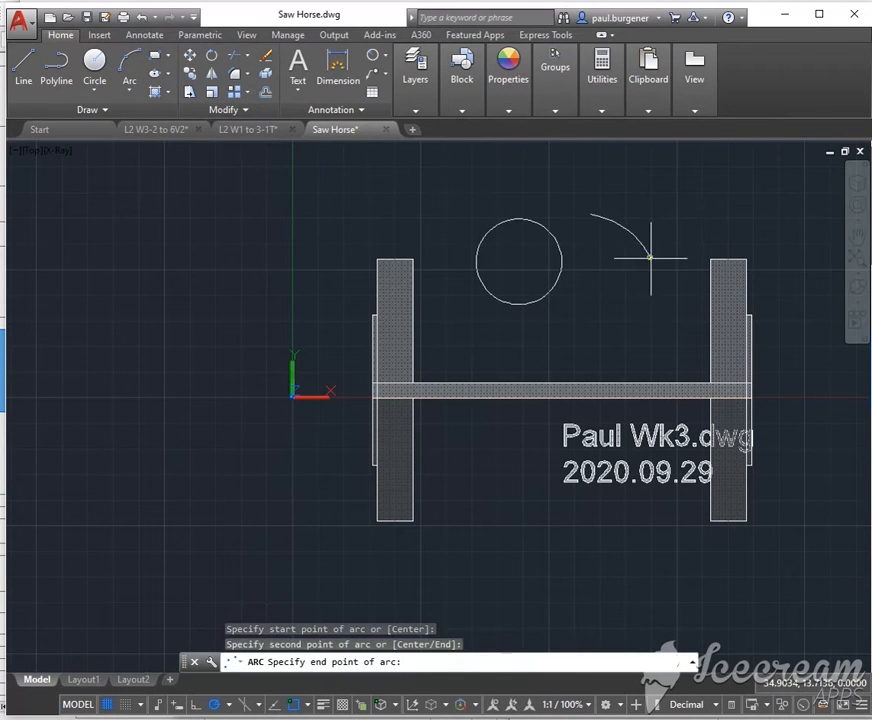
click(617, 321)
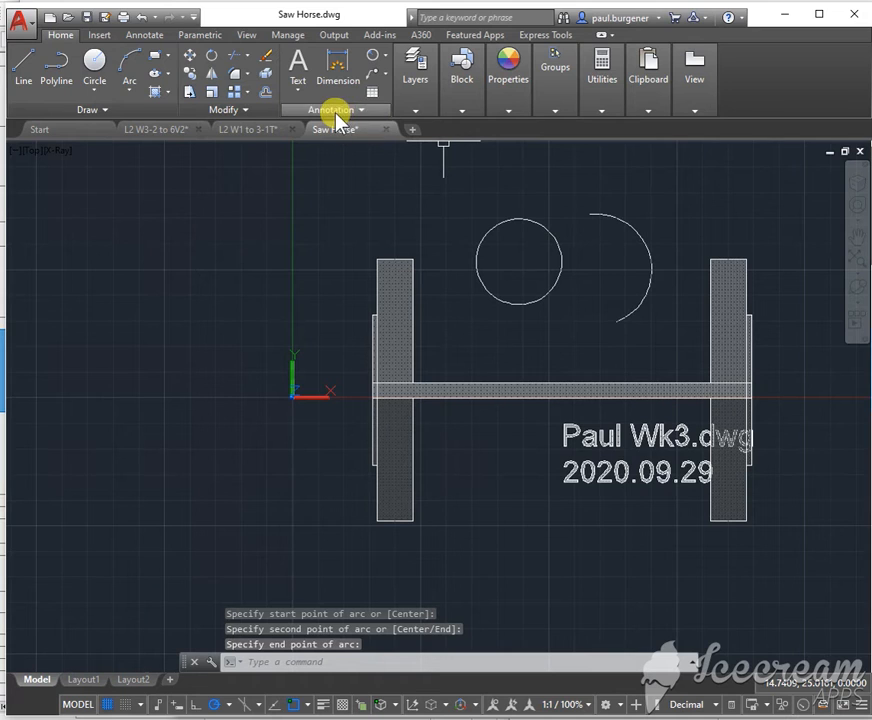
- Add a radius dimension to the circle, with its text outside the upper-left edge, and inspect it
click(388, 56)
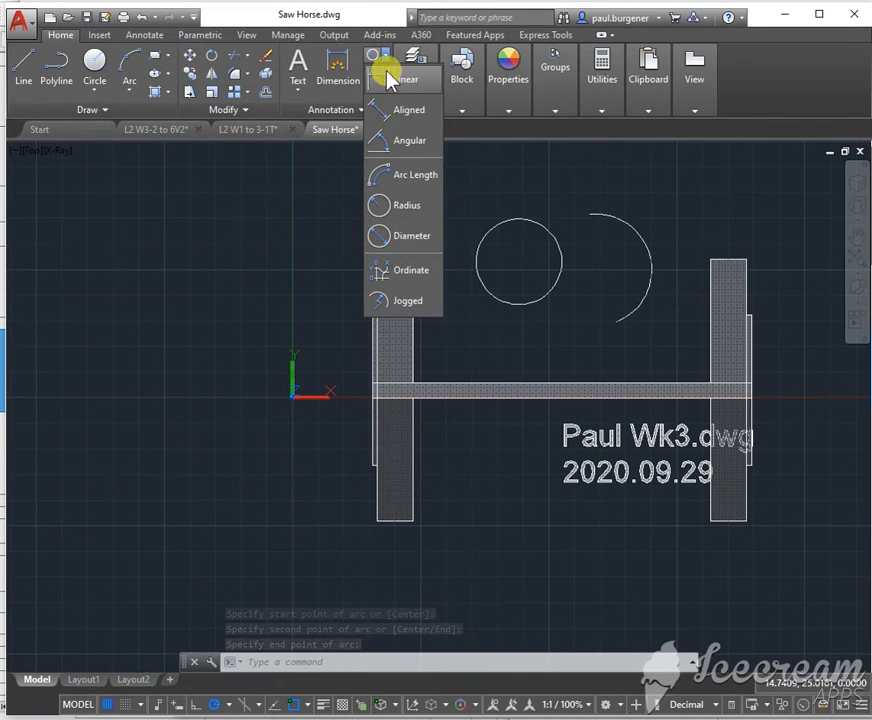
click(382, 206)
click(509, 228)
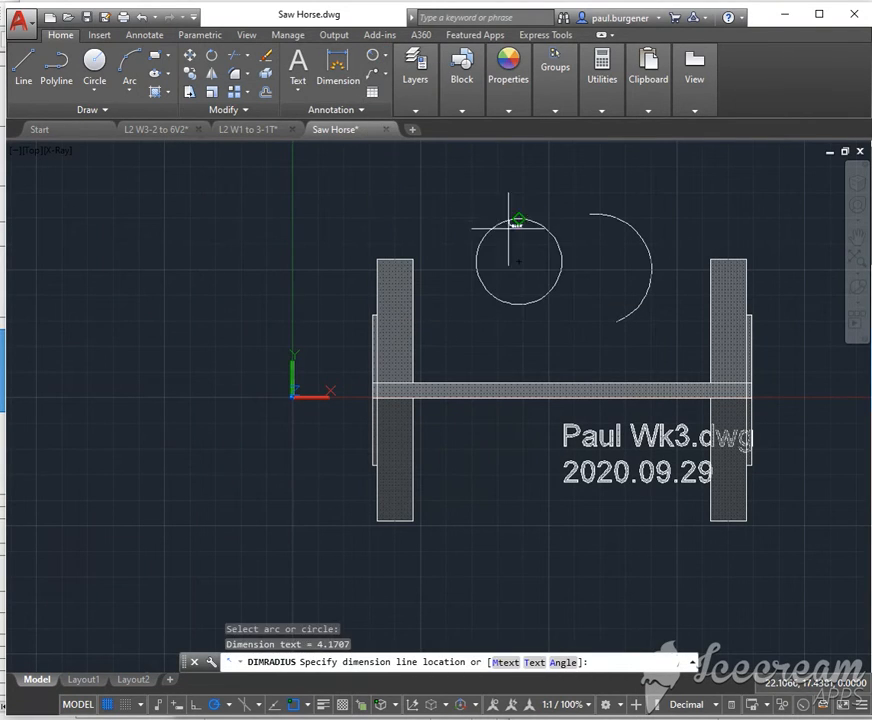
click(467, 205)
scroll(455, 203, up, 4)
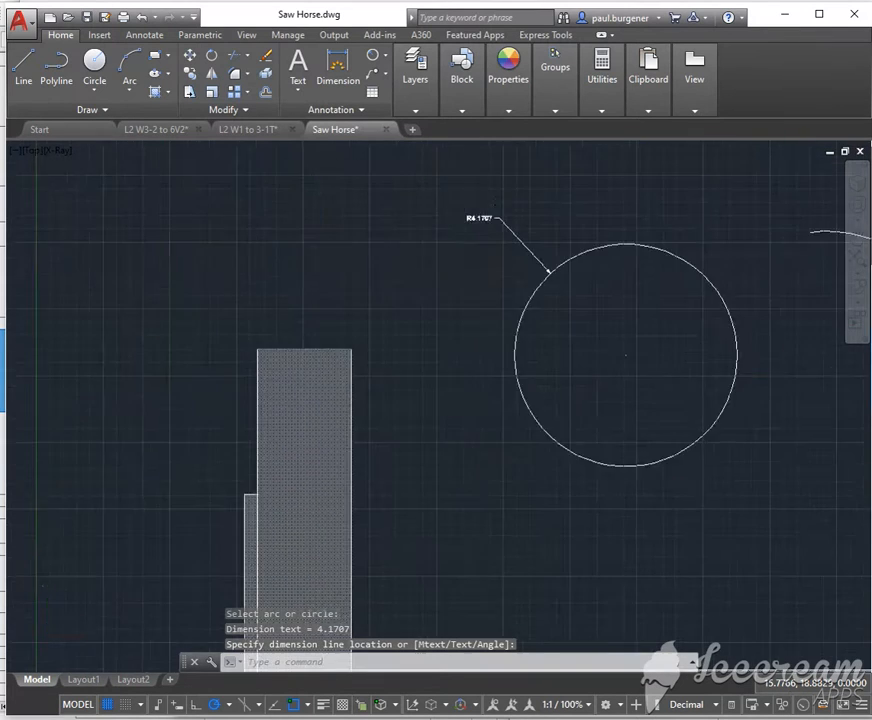
scroll(460, 203, up, 3)
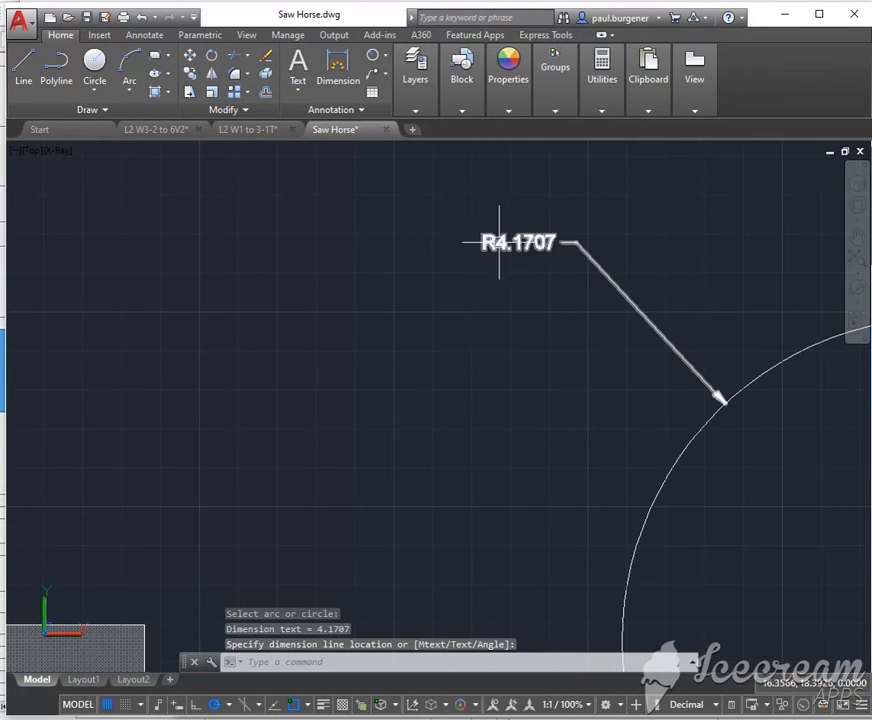
scroll(551, 263, down, 4)
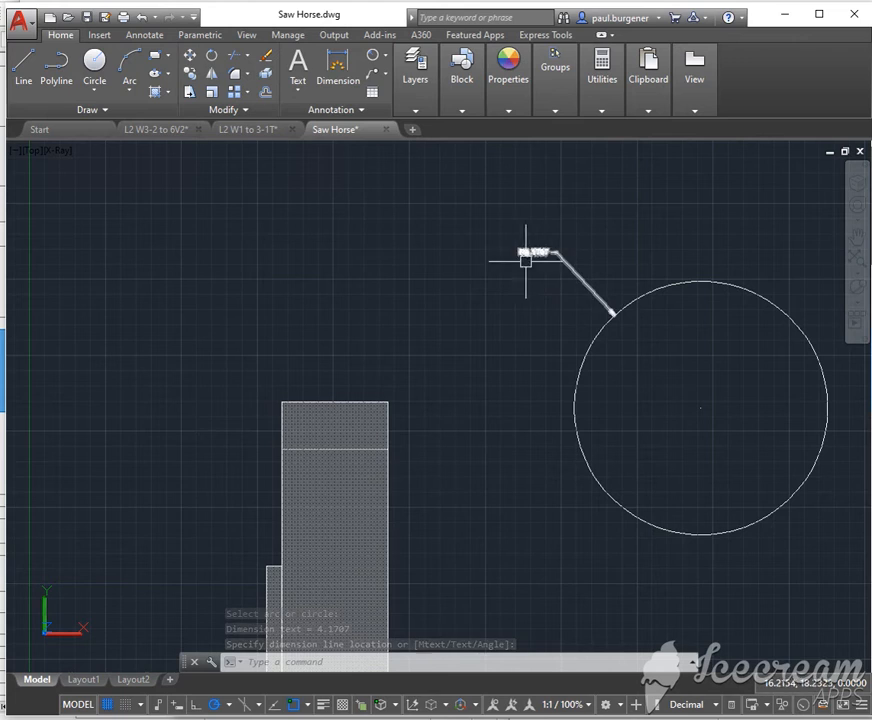
click(525, 258)
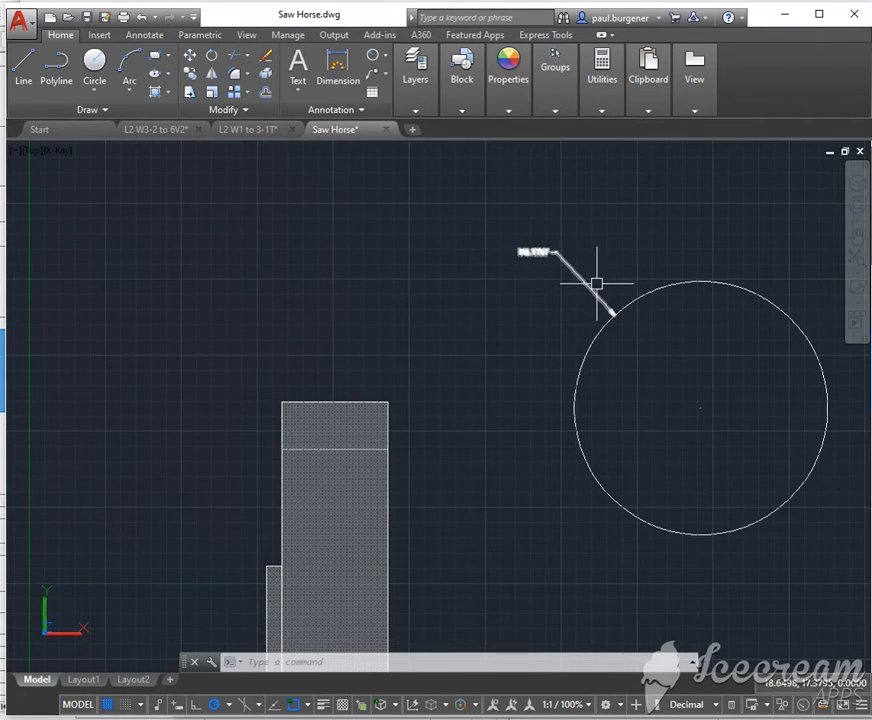
- Add a radius dimension to the arc, with its text outside the upper-right edge, and inspect the arc's center
scroll(597, 284, down, 3)
mouse_move(654, 278)
middle_down()
mouse_move(378, 265)
mouse_move(391, 262)
middle_up()
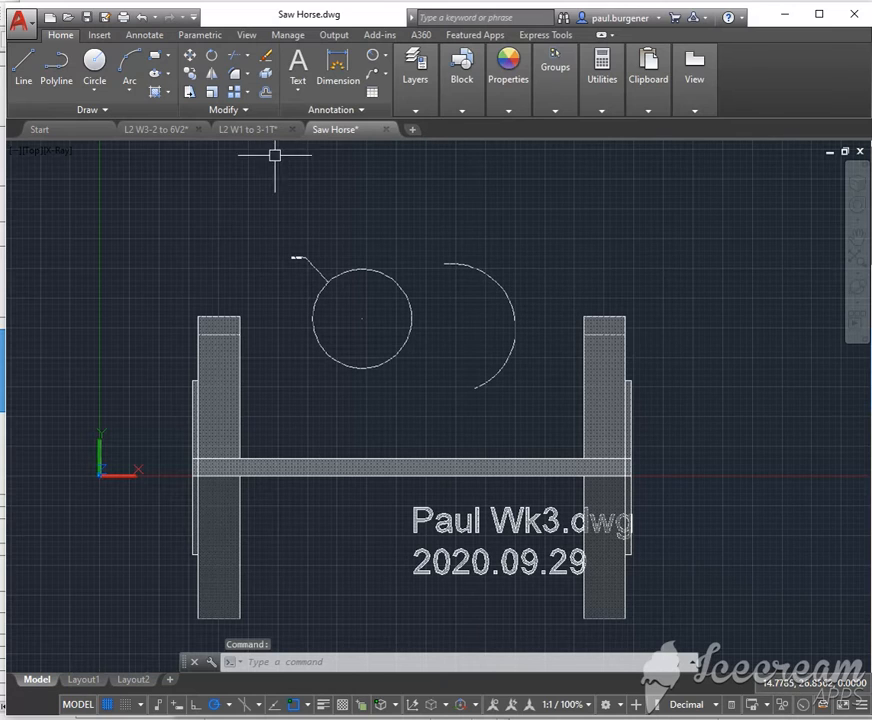
click(398, 68)
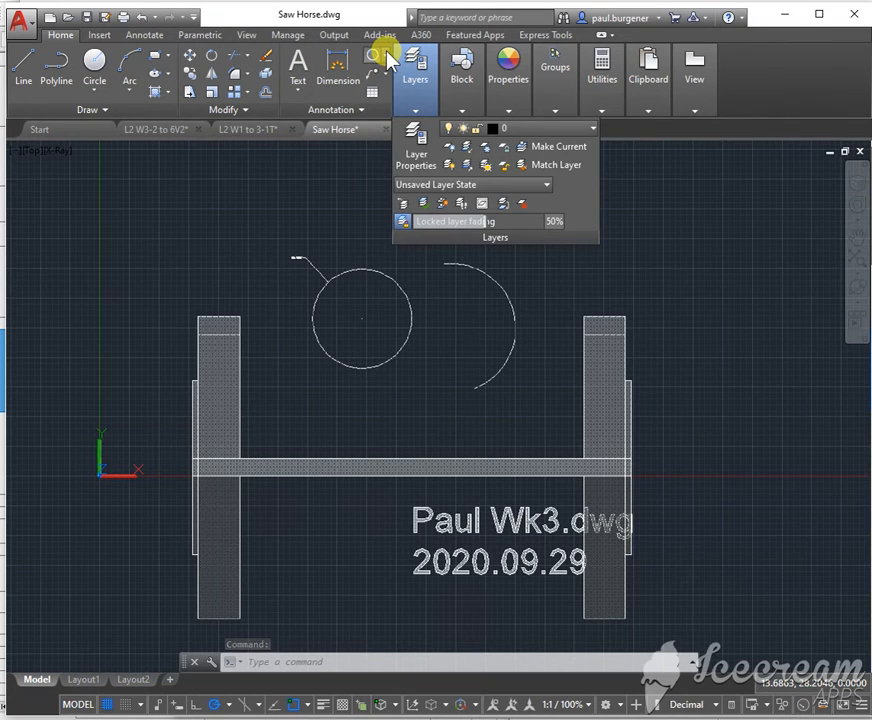
click(385, 56)
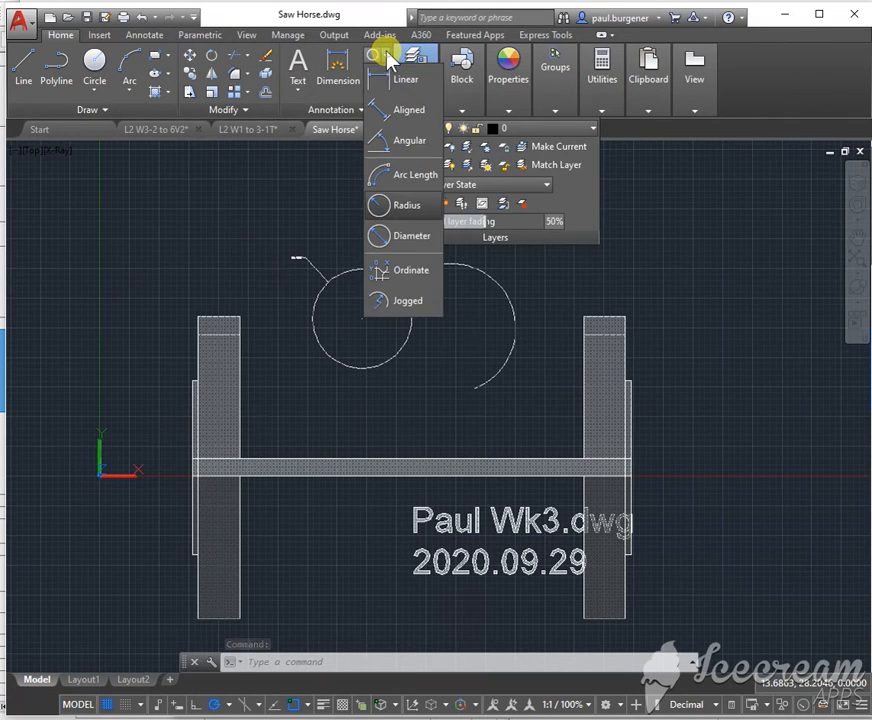
click(395, 206)
click(513, 312)
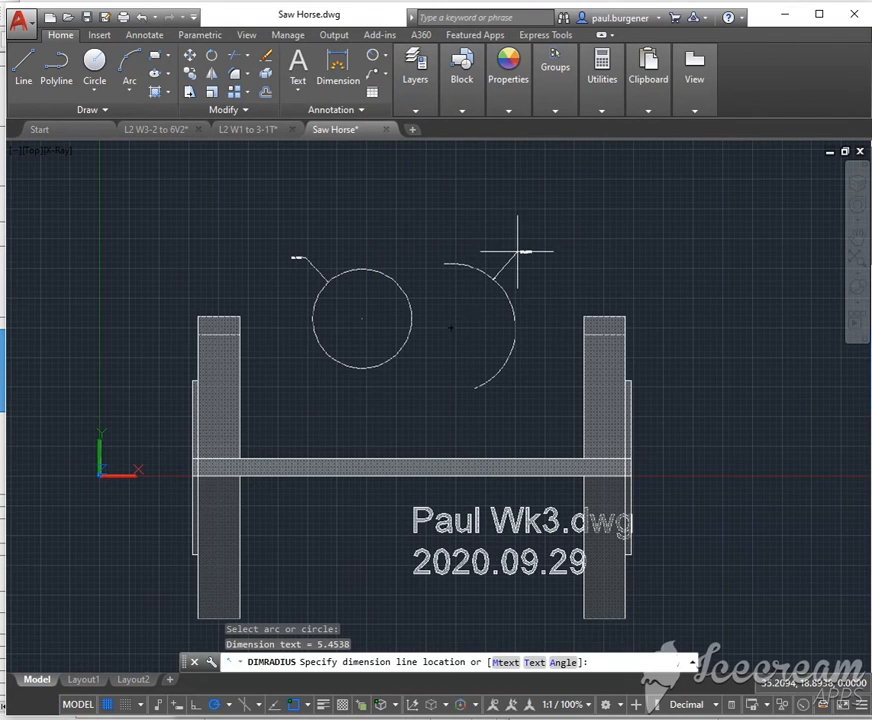
click(512, 250)
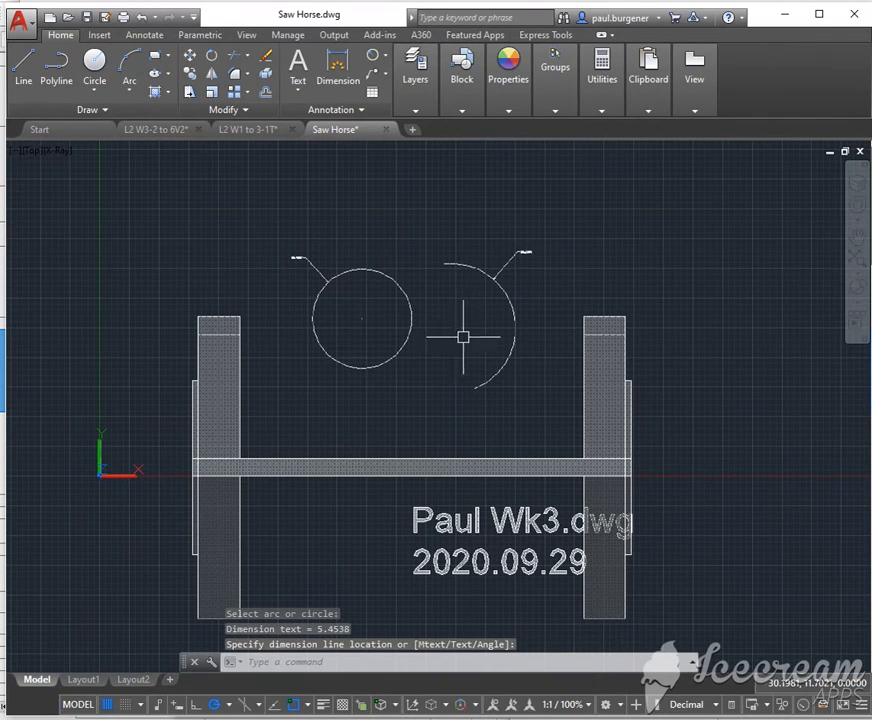
scroll(453, 346, up, 2)
scroll(470, 340, up, 3)
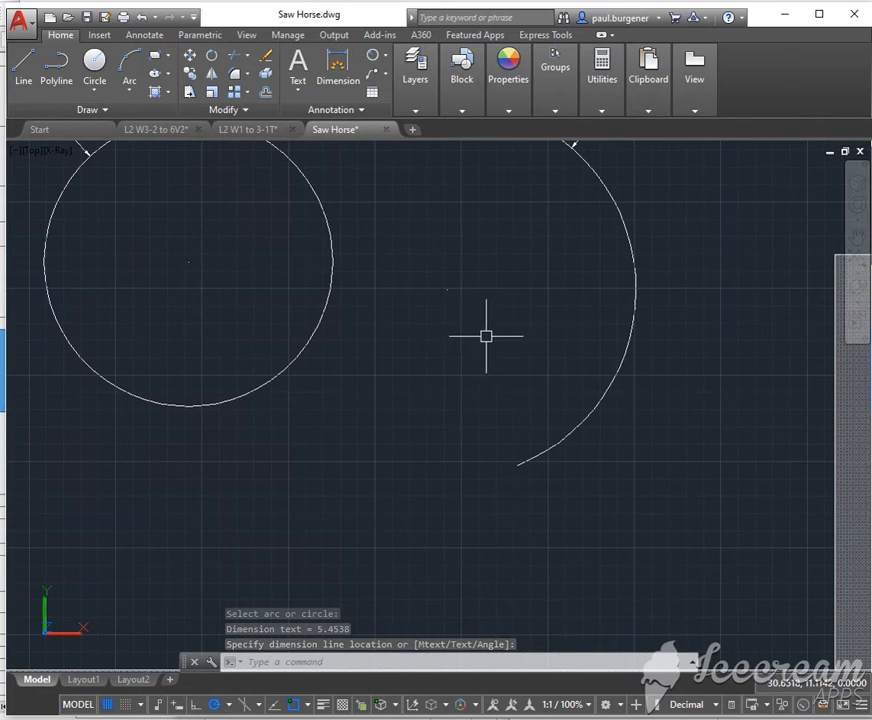
scroll(445, 300, up, 3)
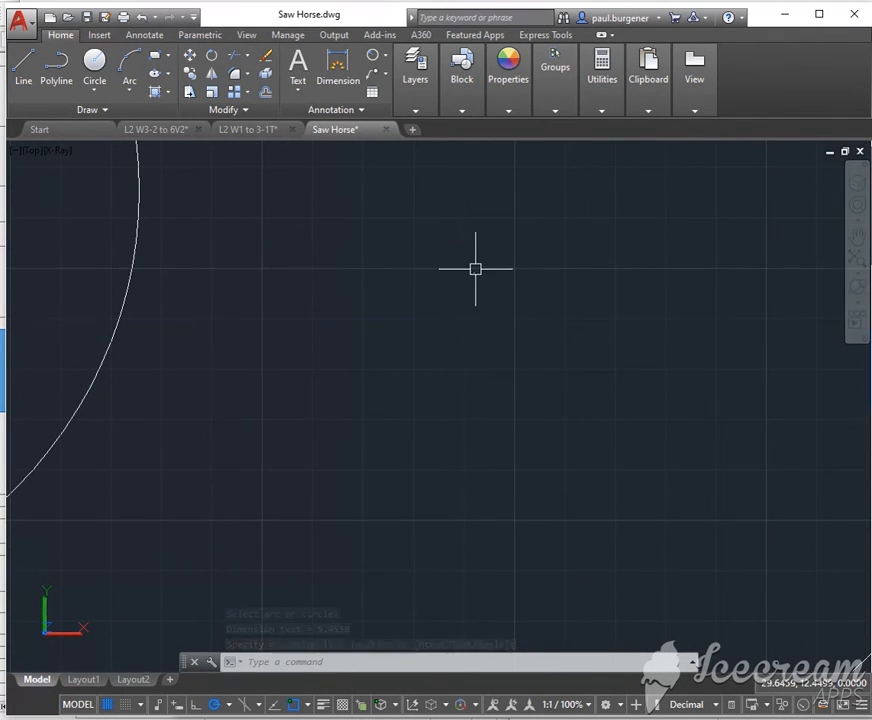
scroll(469, 276, down, 5)
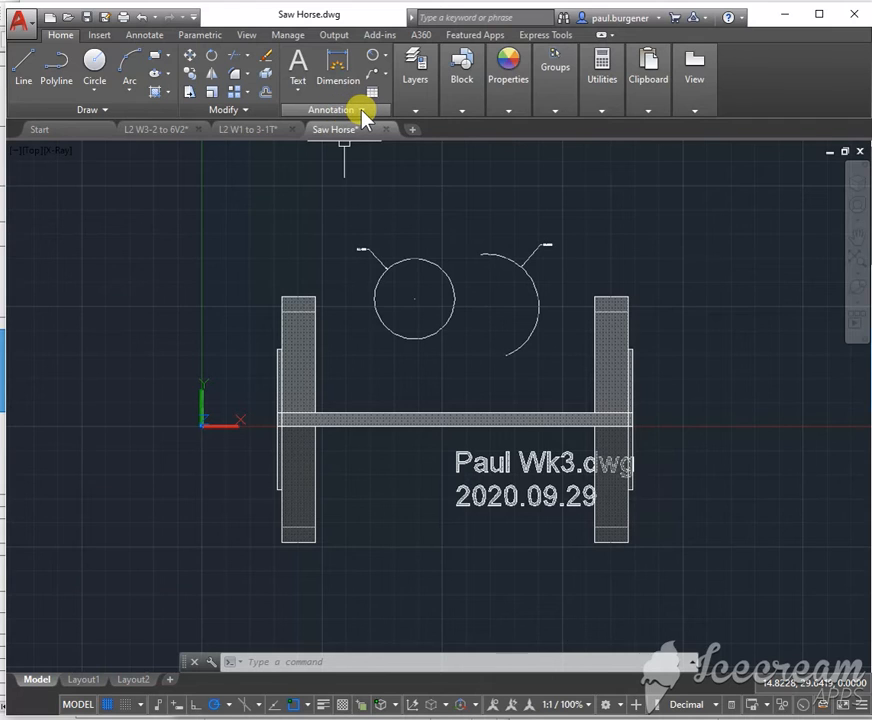
- Modify the Standard dimension style to use an overall scale of 5 for its dimension features
click(365, 116)
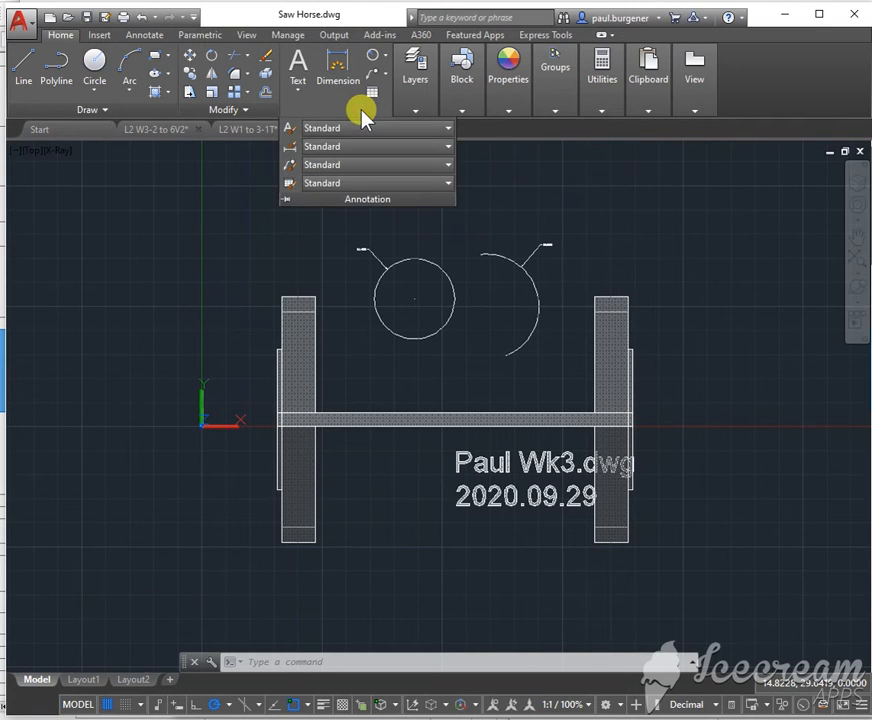
click(289, 150)
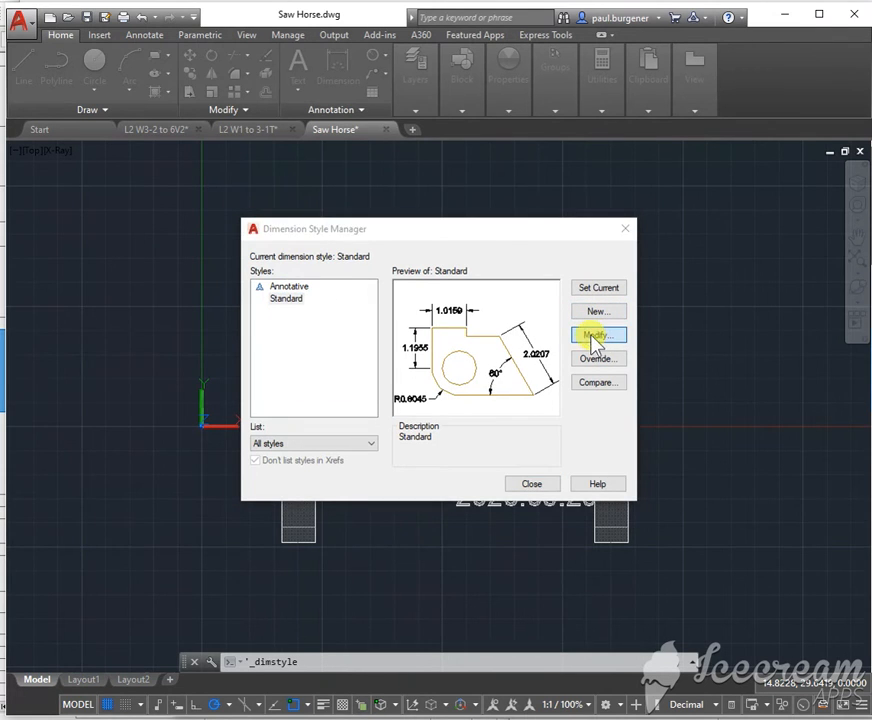
click(596, 336)
click(392, 122)
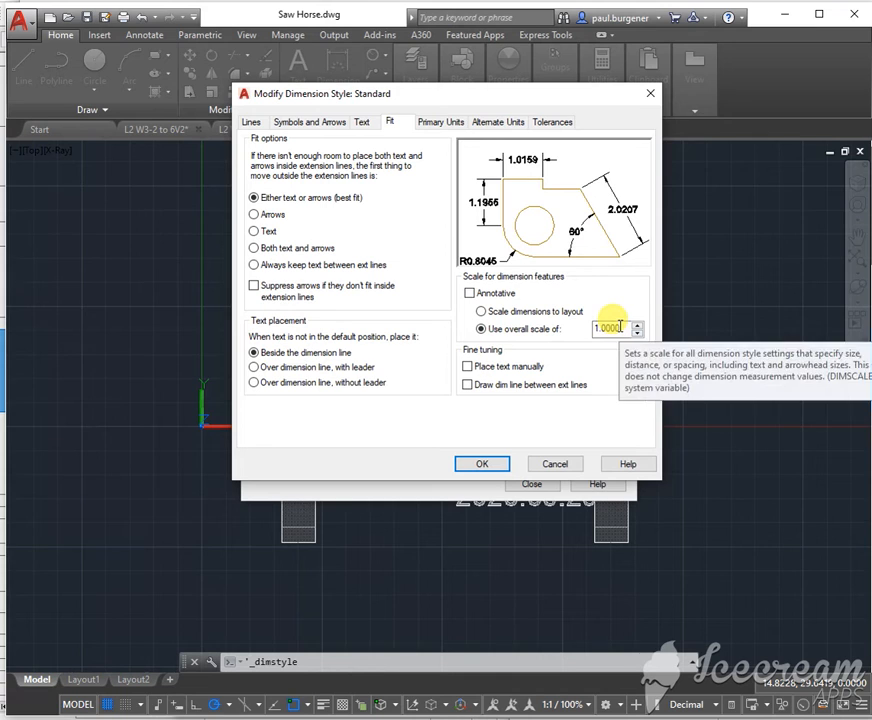
drag(613, 328, 581, 326)
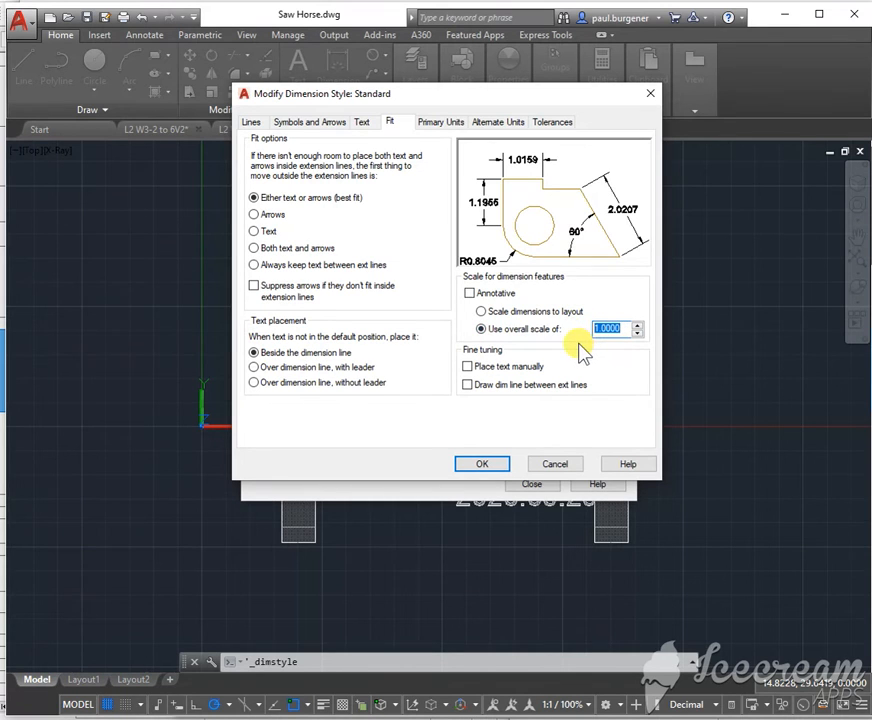
text(5)
click(481, 463)
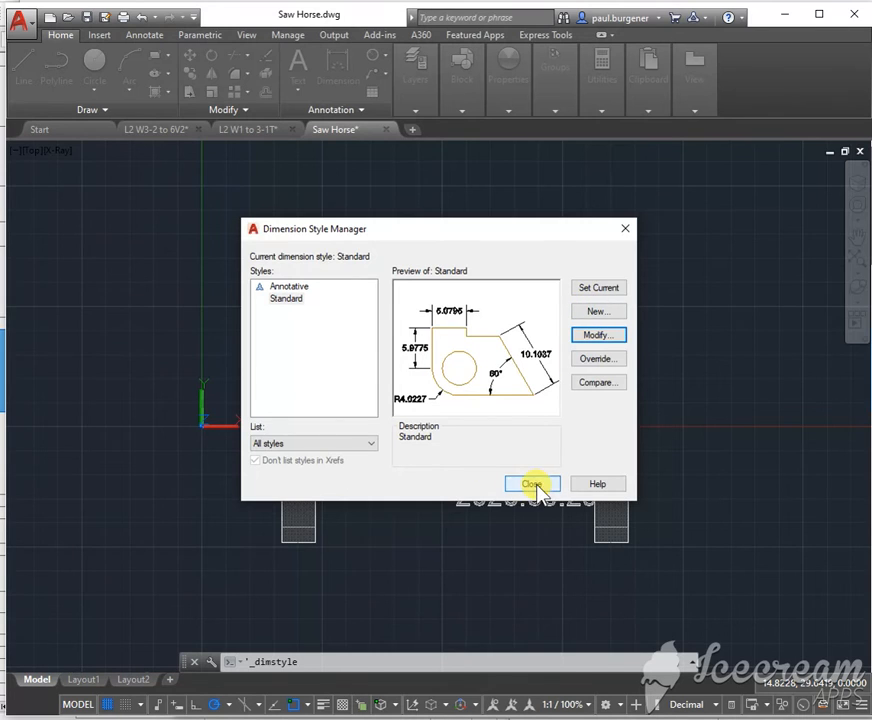
click(533, 484)
- Inspect the radius dimensions on the circle and arc at the new scale, and save the Saw Horse drawing
scroll(318, 231, up, 3)
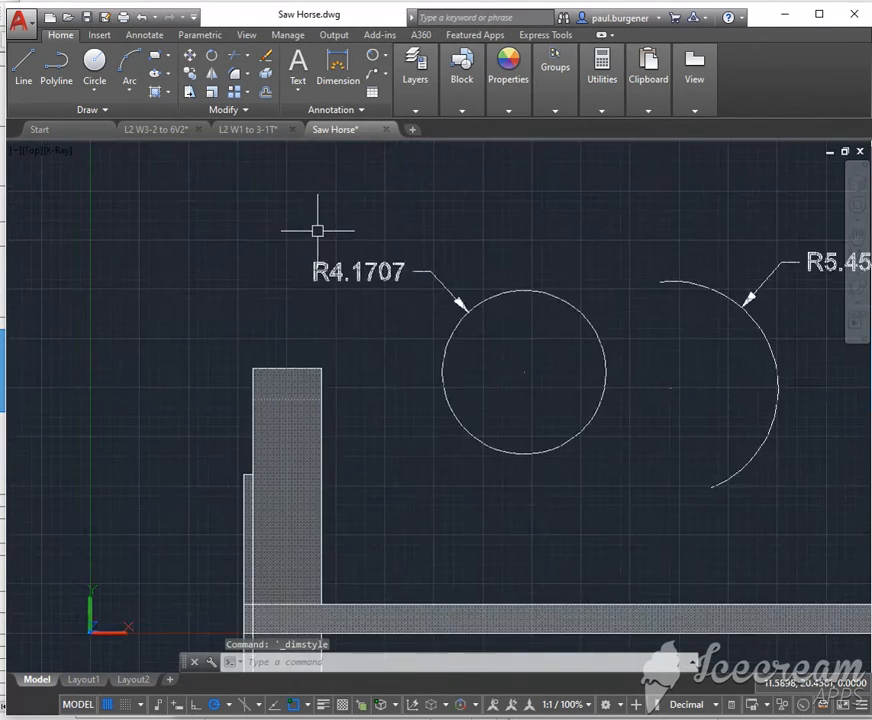
scroll(318, 231, up, 2)
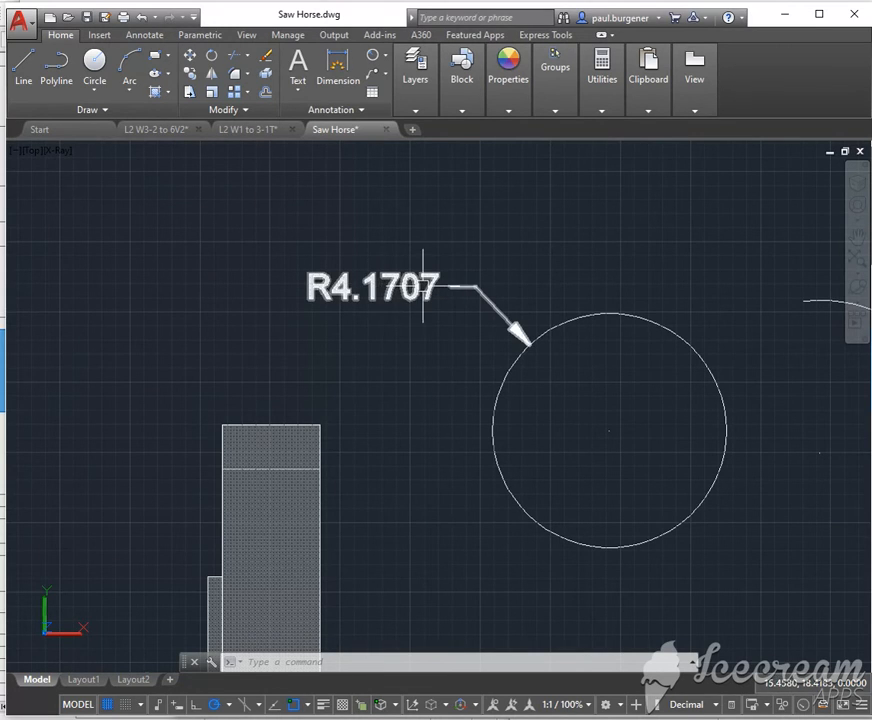
scroll(401, 315, down, 3)
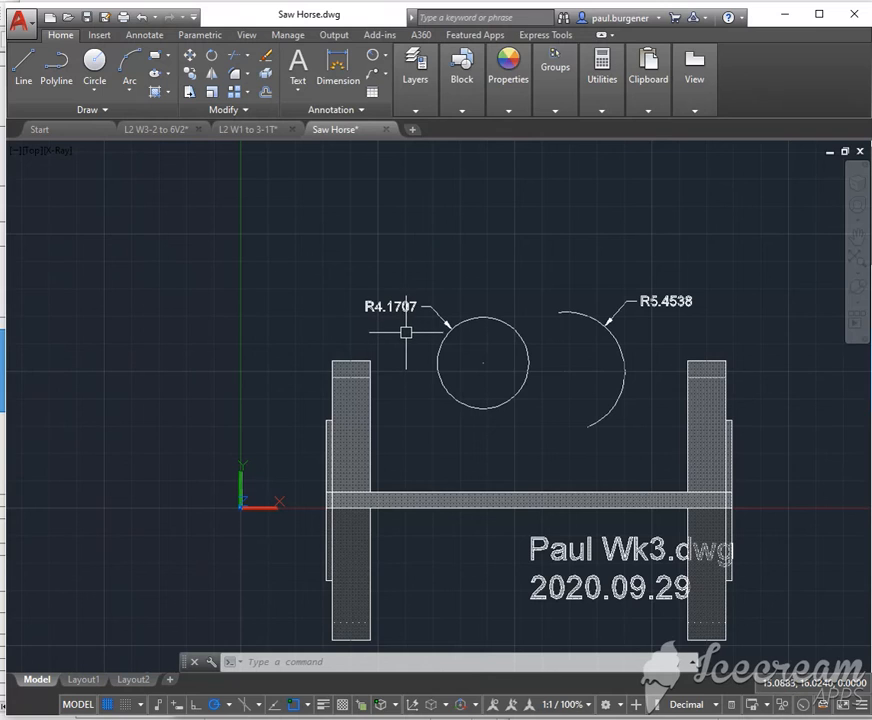
scroll(486, 352, down, 2)
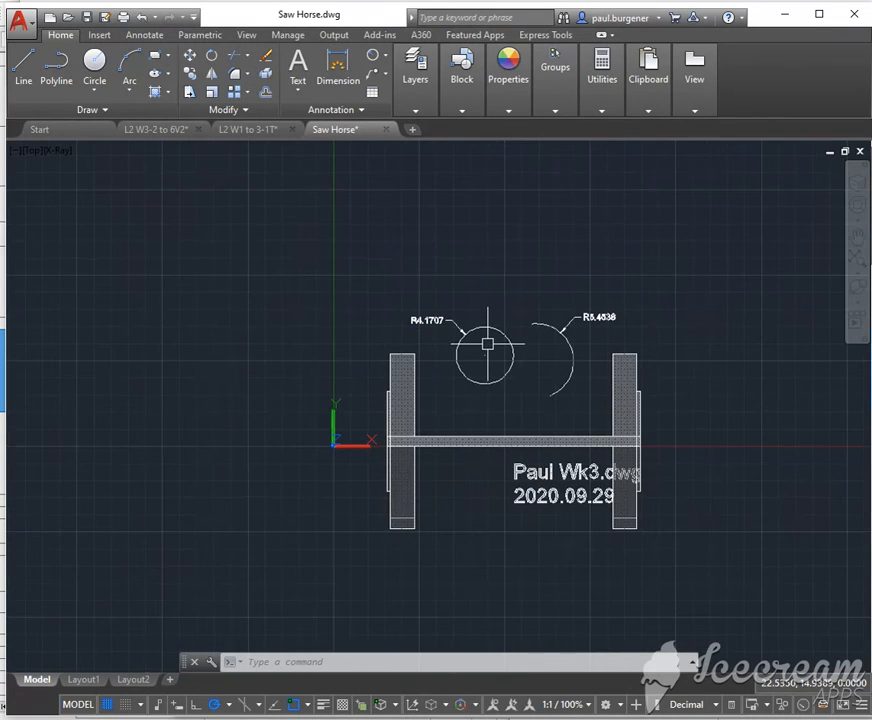
middle_drag(487, 350, 437, 291)
scroll(437, 291, up, 2)
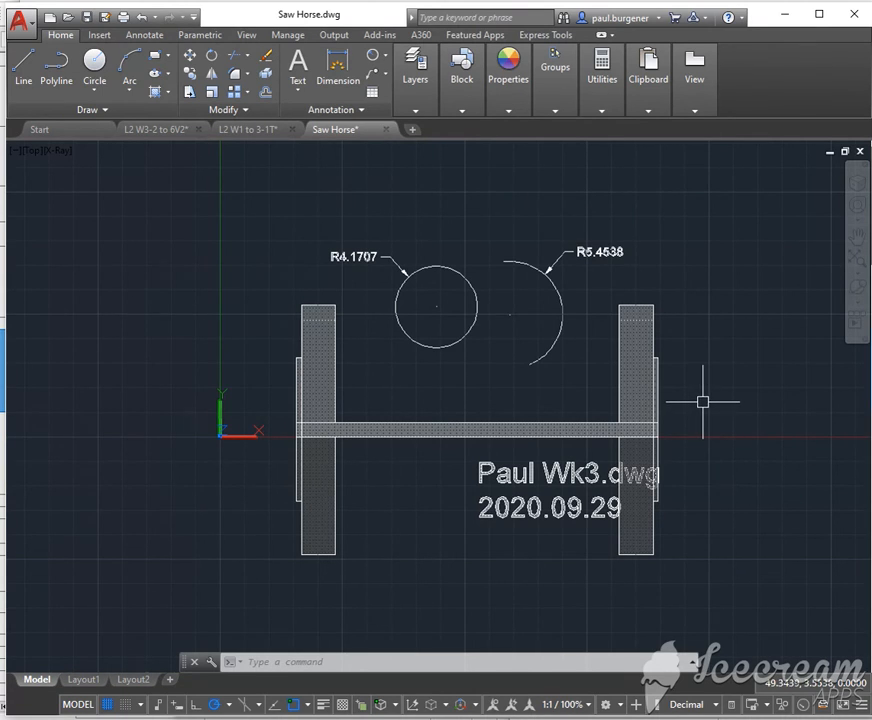
mouse_move(685, 416)
middle_down()
mouse_move(615, 399)
mouse_move(641, 412)
middle_up()
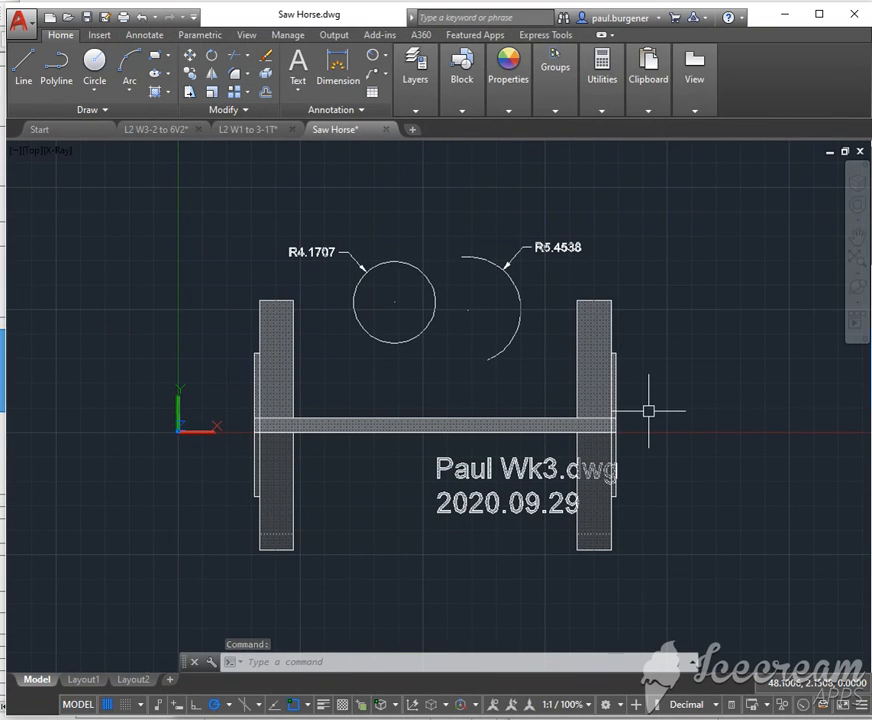
key(ctrl+s)
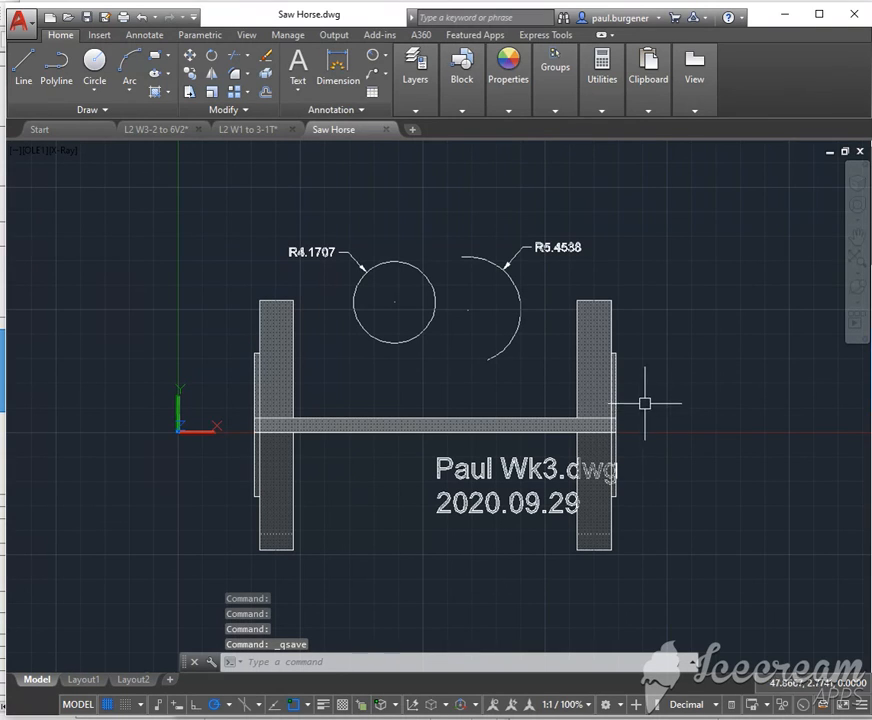